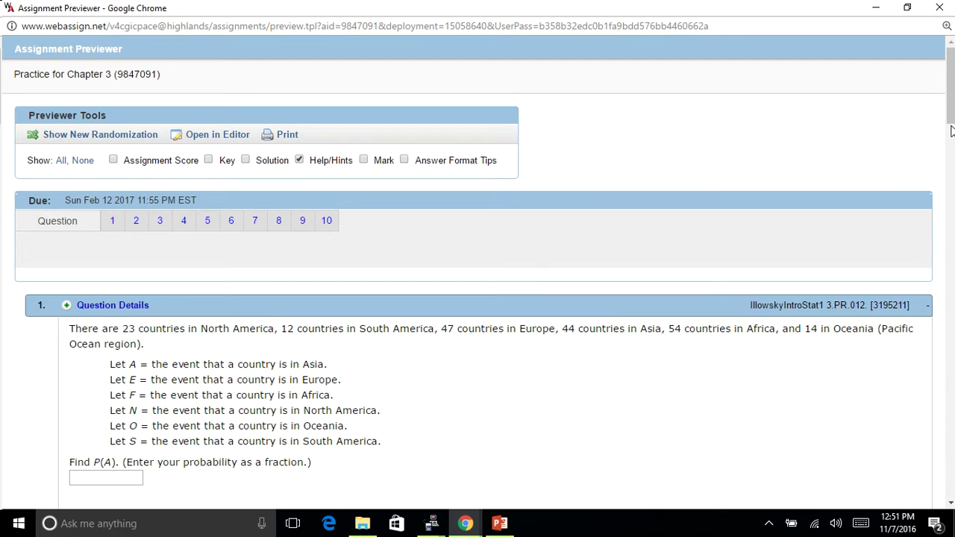
Answer question 1, the probability P(A) of a country being in Asia, with the fraction 44/194.
left_click_drag(951, 97, 951, 127)
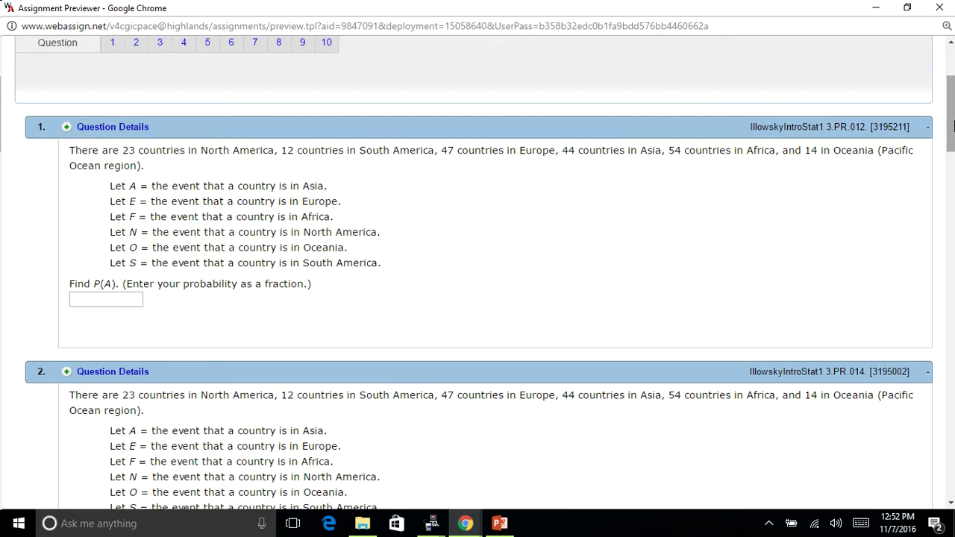
left_click(89, 298)
type("44")
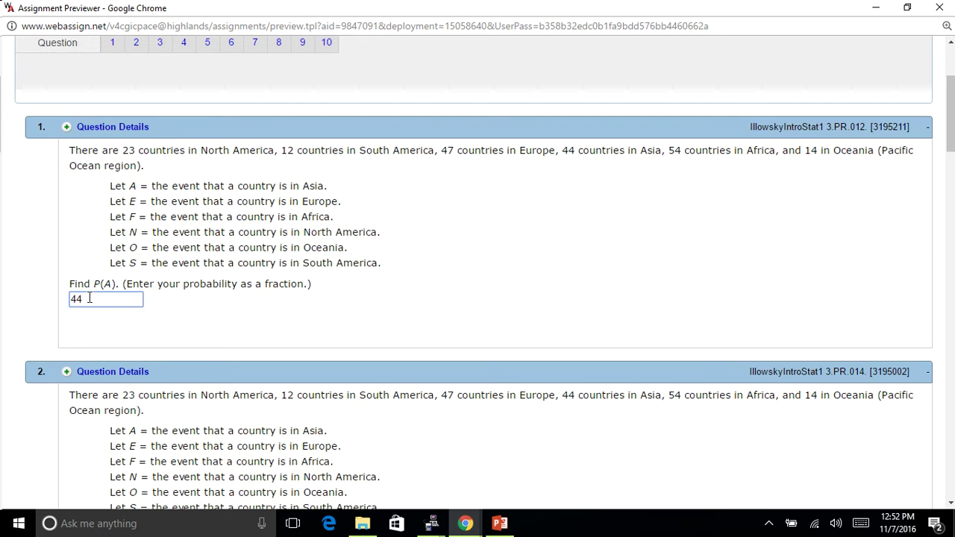
type("/194")
Answer question 2, the probability P(F) of a country being in Africa, with the fraction 54/194.
left_click_drag(945, 154, 951, 173)
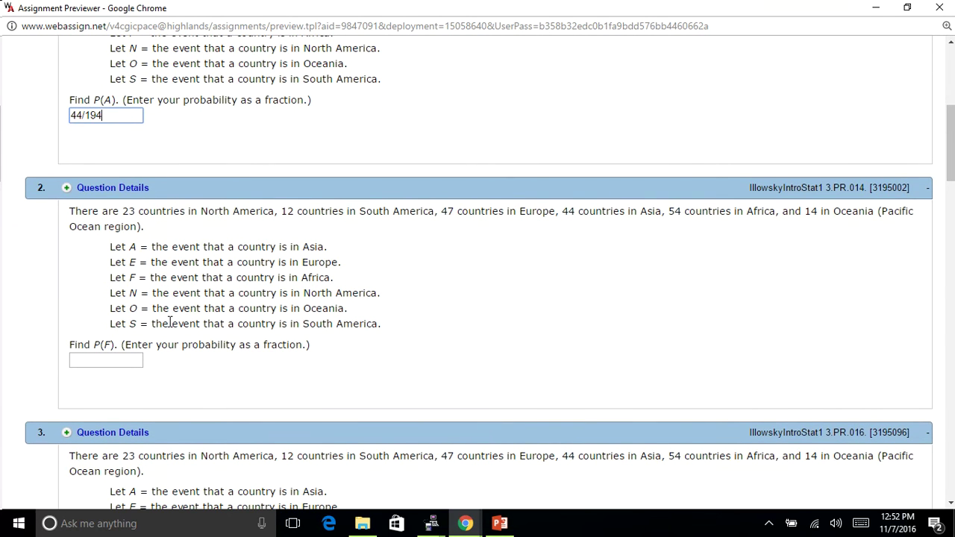
left_click(98, 361)
type("5")
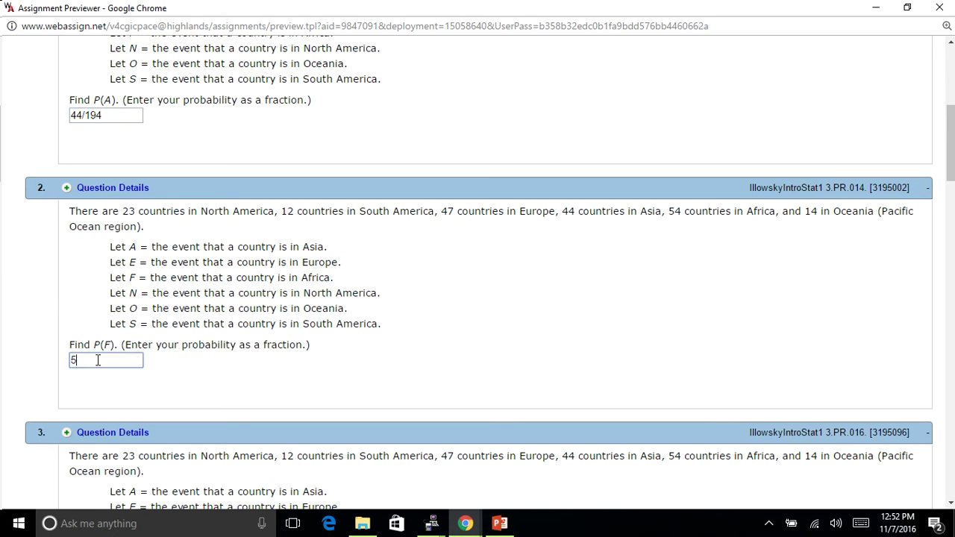
type("4/194")
Answer question 3, the probability P(O) of a country being in Oceania, with the fraction 14/194.
left_click_drag(951, 137, 952, 180)
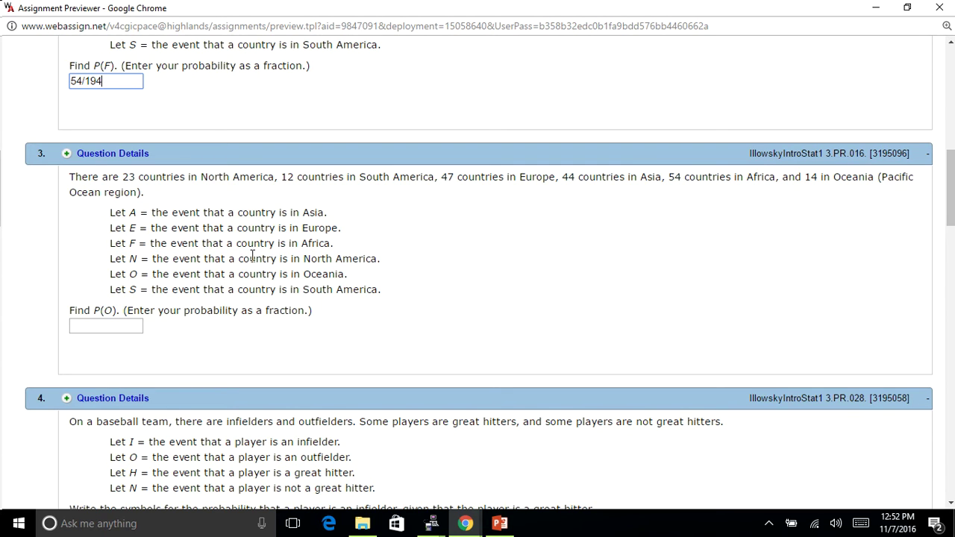
left_click(118, 320)
type("14/194")
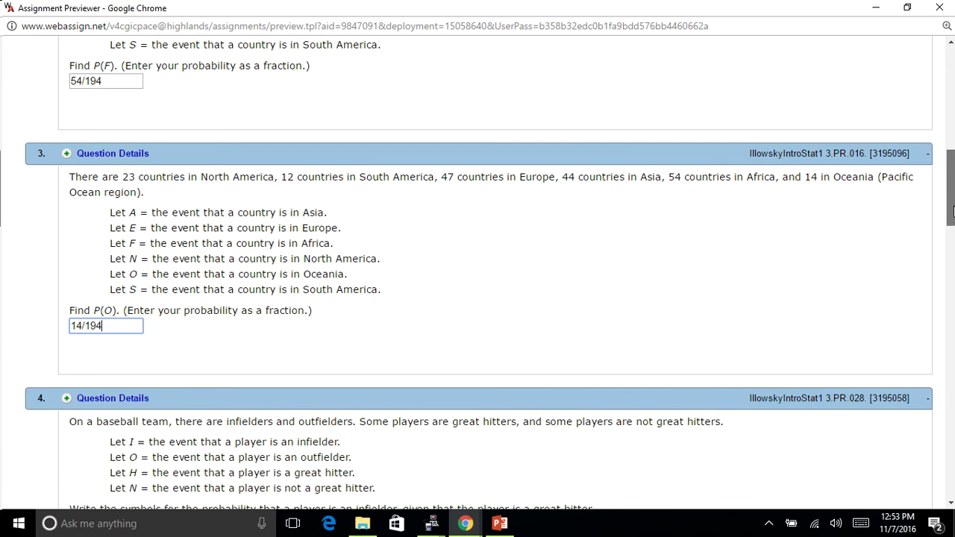
Choose P(I|H) as the answer to question 4 and P(O AND H) as the answer to question 5.
scroll(952, 249, "down", 3)
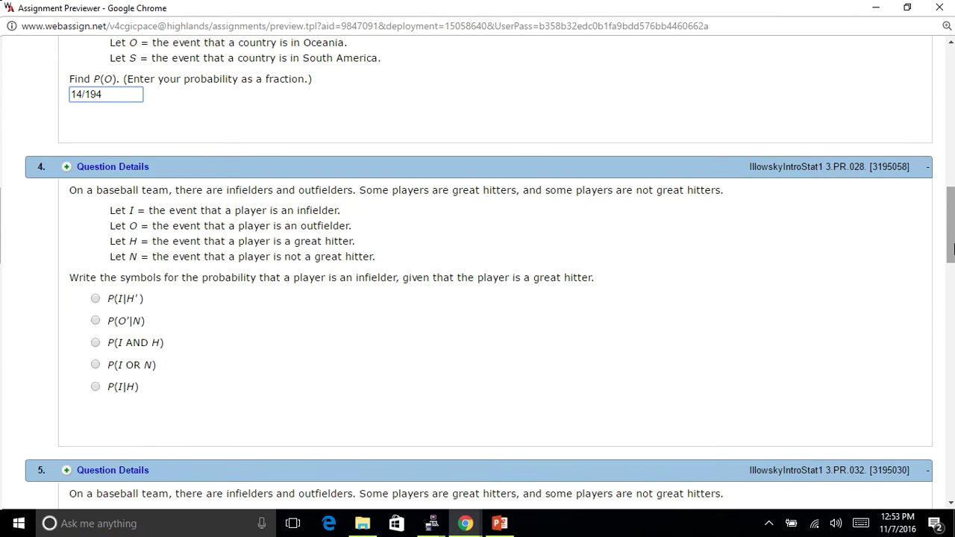
left_click(95, 387)
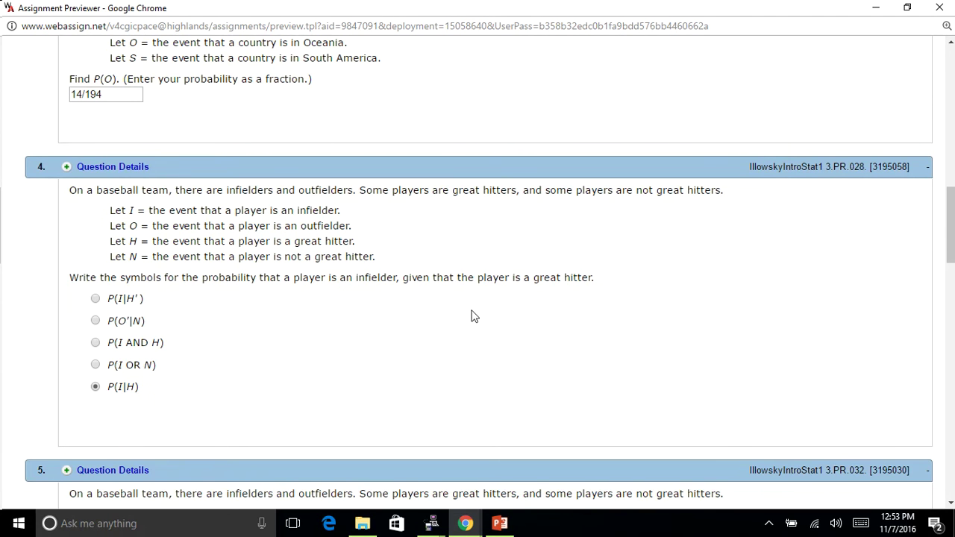
left_click_drag(952, 218, 953, 266)
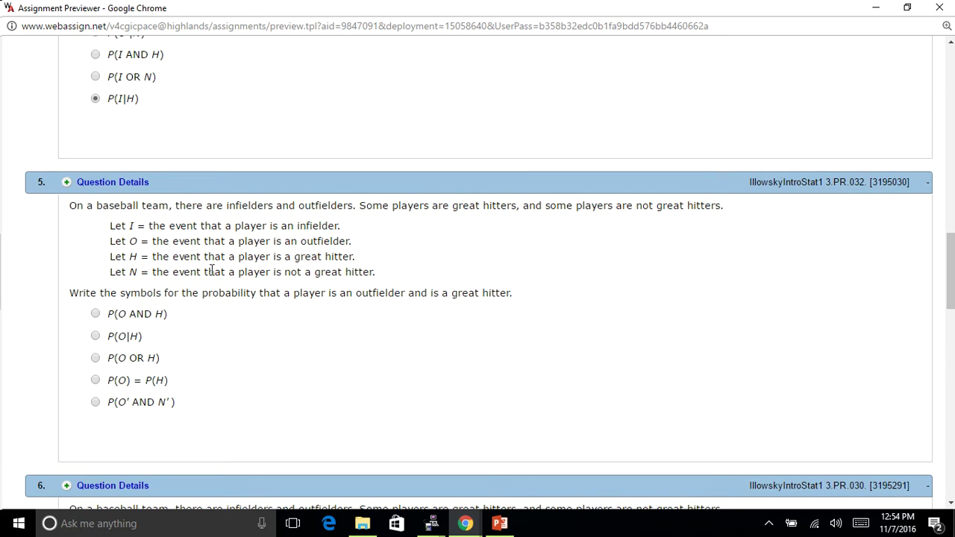
left_click(96, 359)
left_click(151, 310)
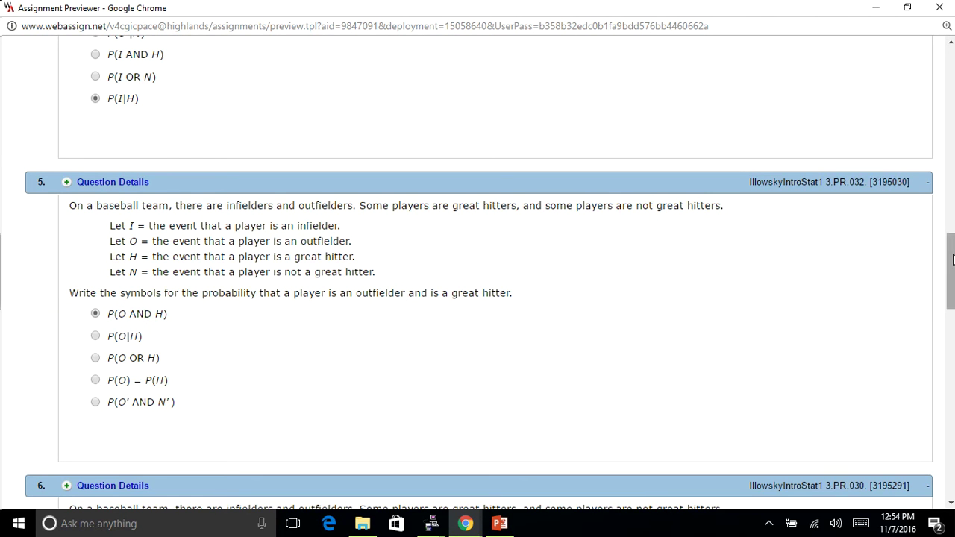
Choose P(O|H) as the answer to question 6 and compare it with the wording of question 4.
scroll(951, 306, "down", 4)
left_click_drag(953, 308, 952, 315)
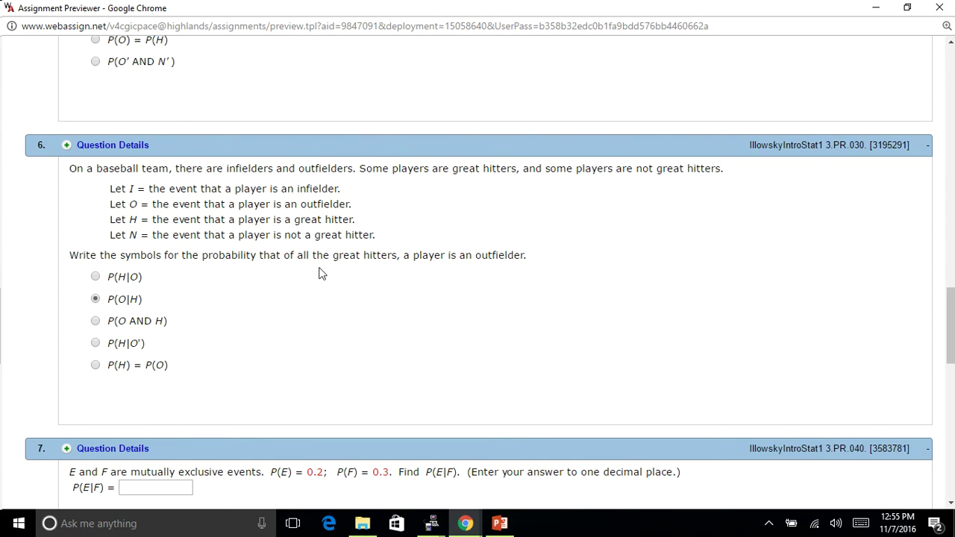
left_click_drag(950, 326, 928, 243)
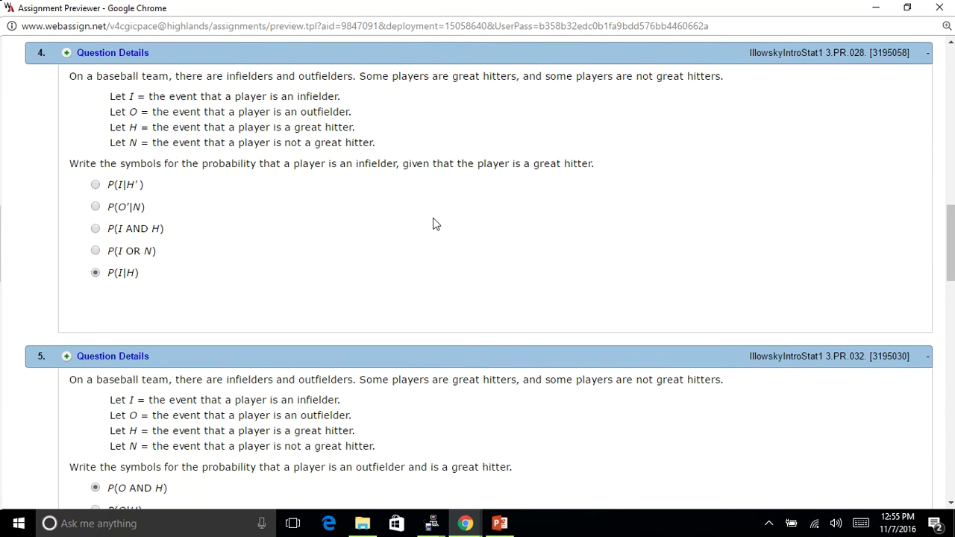
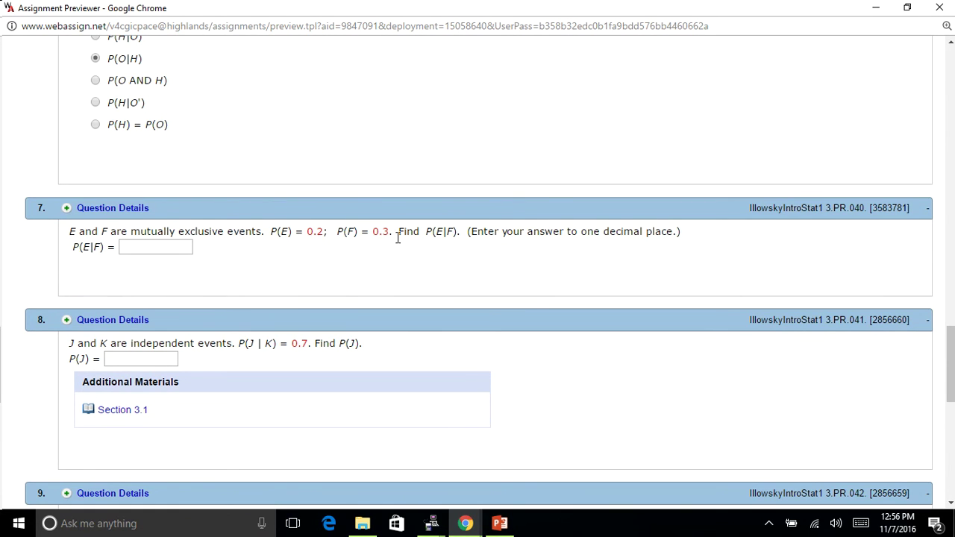
Answer question 7, P(E|F) for the mutually exclusive events E and F, with 0.
left_click(140, 250)
type("0")
left_click(238, 272)
Check the independence conditions on the example slide in PowerPoint, and answer question 8 in Chrome with P(J) = 0.7.
left_click(146, 358)
left_click(498, 522)
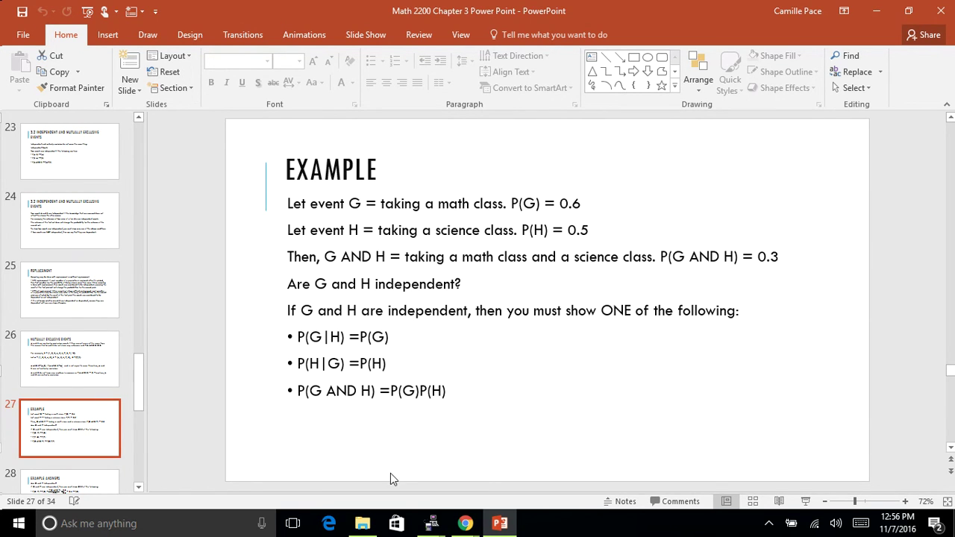
mouse_move(465, 522)
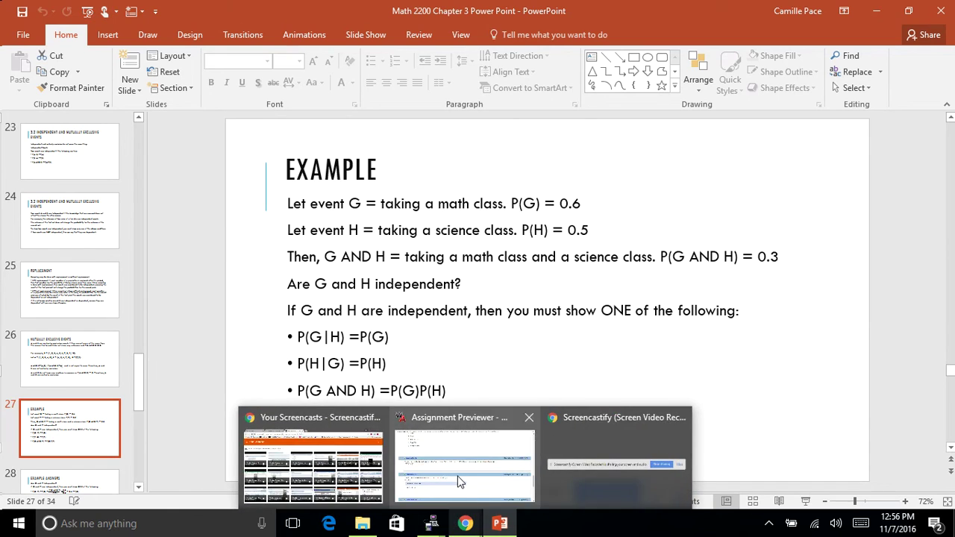
left_click(459, 482)
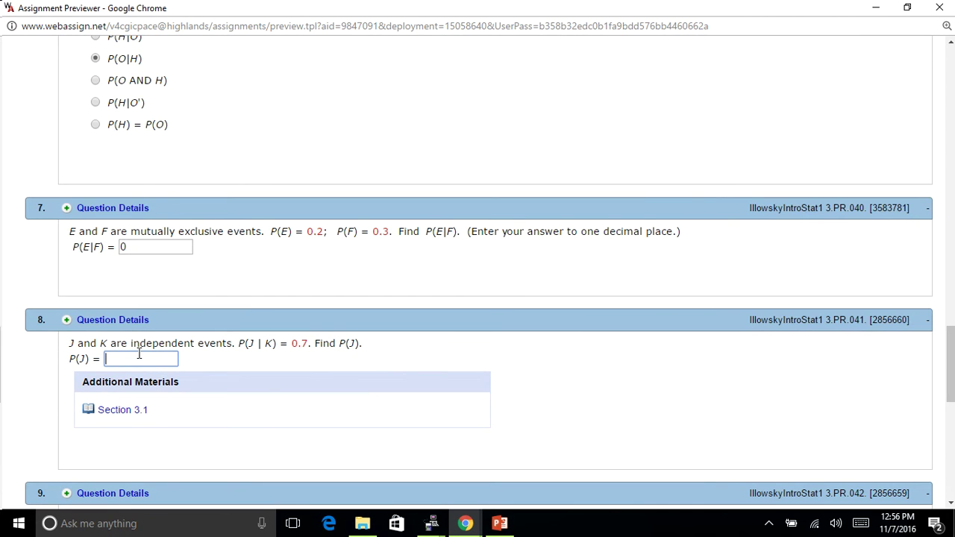
type("0.7")
Expand parts (b) and (c) of question 9.
scroll(951, 386, "down", 3)
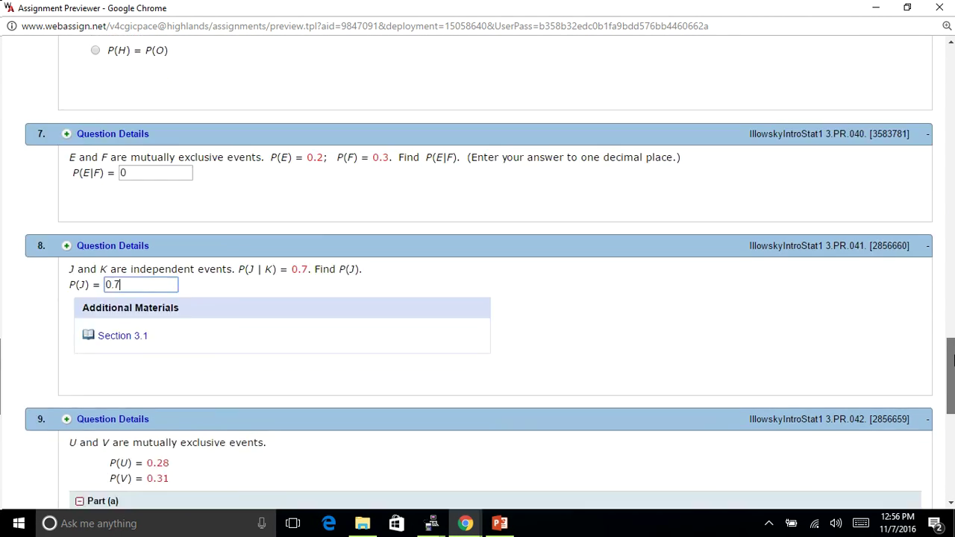
scroll(951, 388, "down", 1)
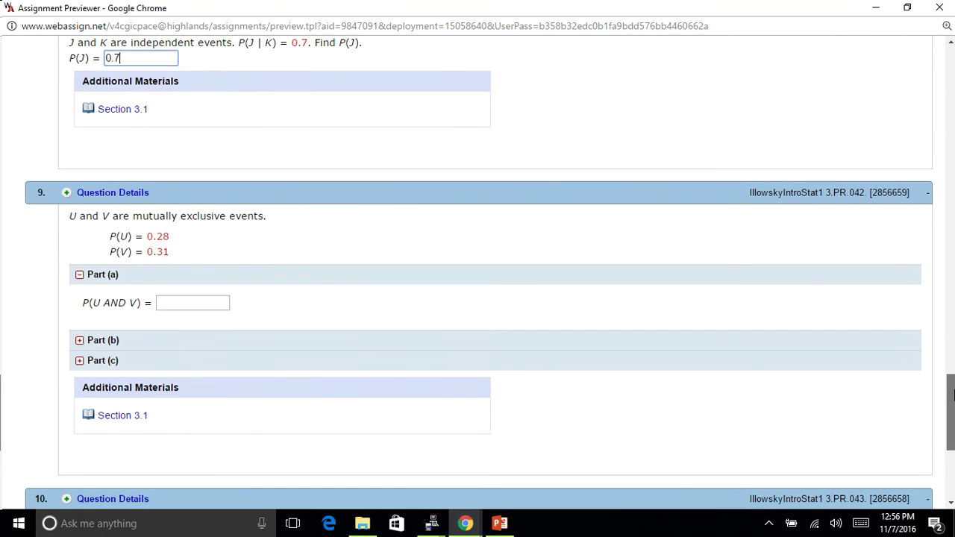
left_click(79, 340)
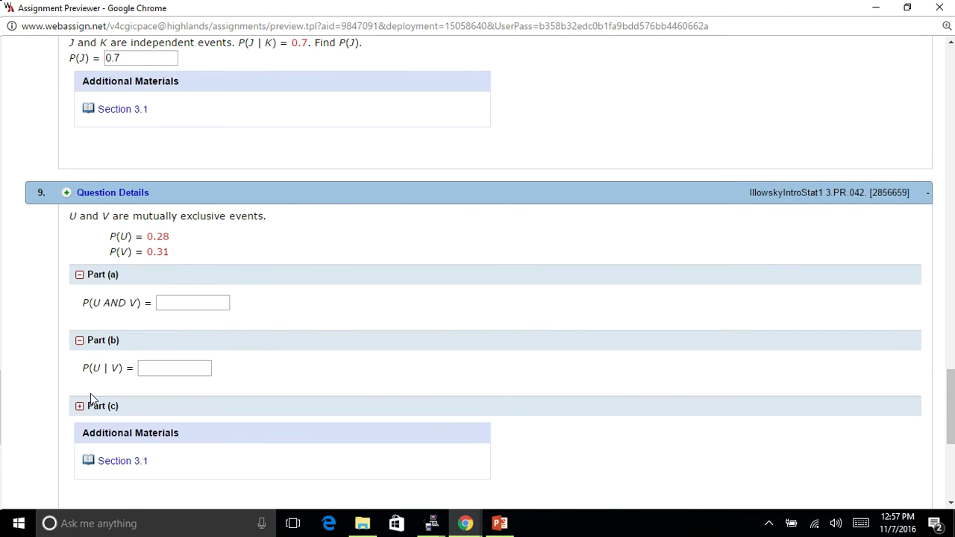
left_click(79, 406)
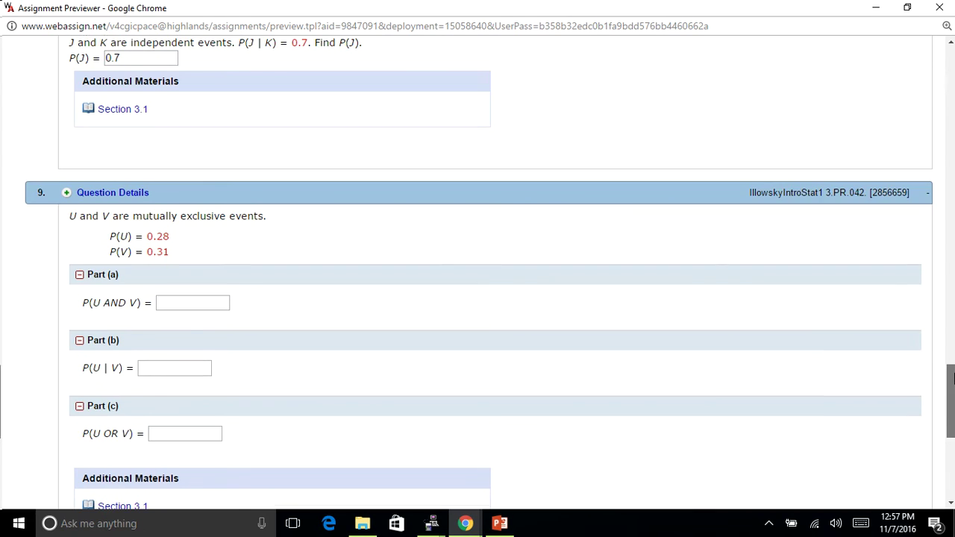
Answer question 9 parts (a) and (b) with 0 for both P(U AND V) and P(U | V).
left_click_drag(949, 369, 951, 385)
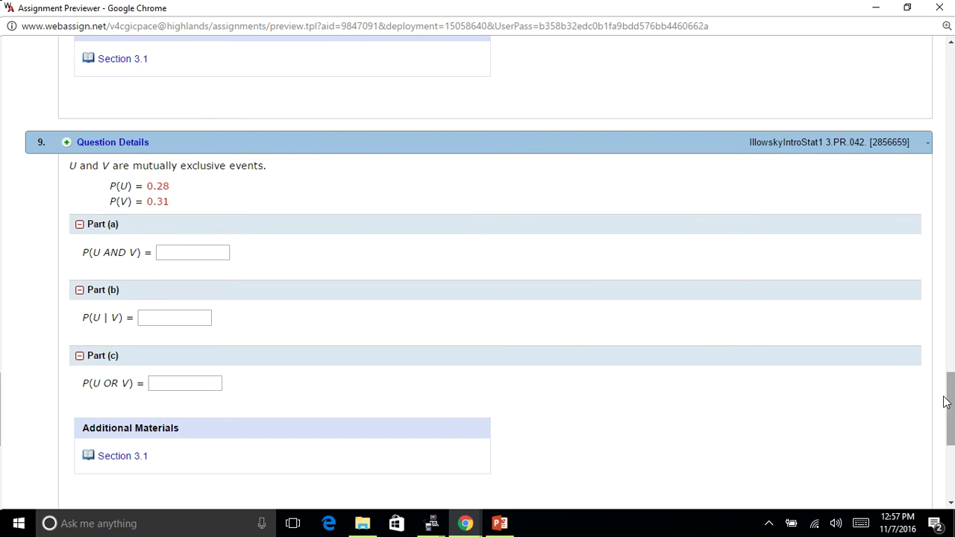
left_click_drag(951, 386, 945, 349)
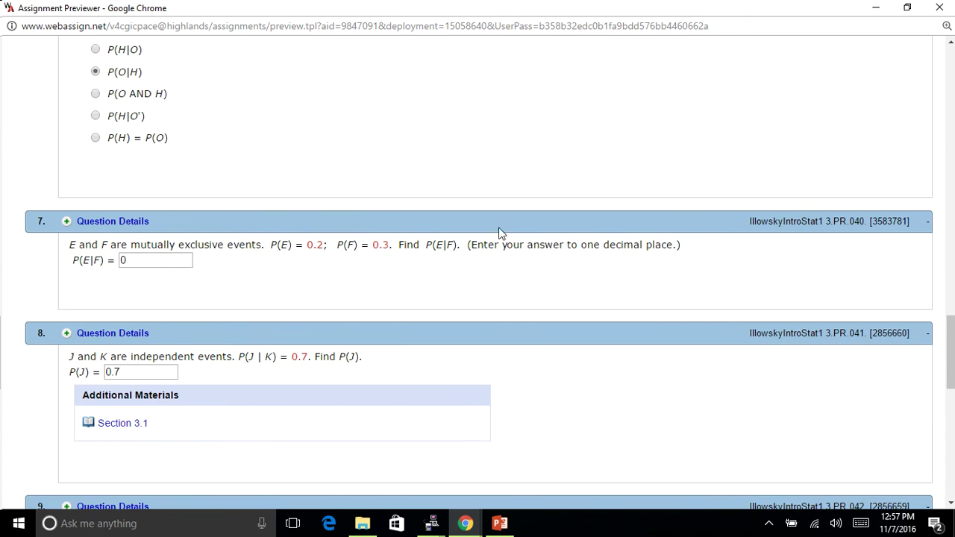
left_click_drag(952, 340, 952, 388)
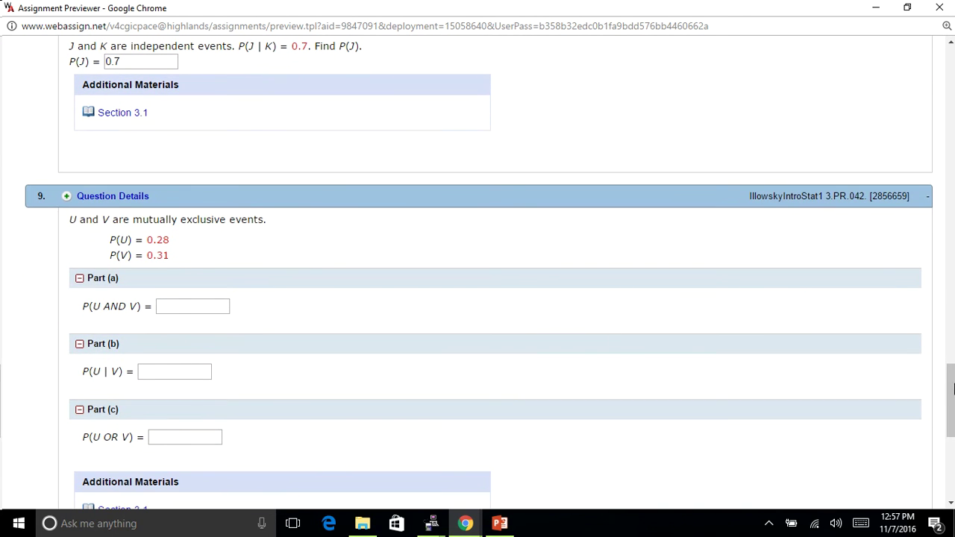
left_click(181, 313)
type("0")
left_click(181, 370)
type("0")
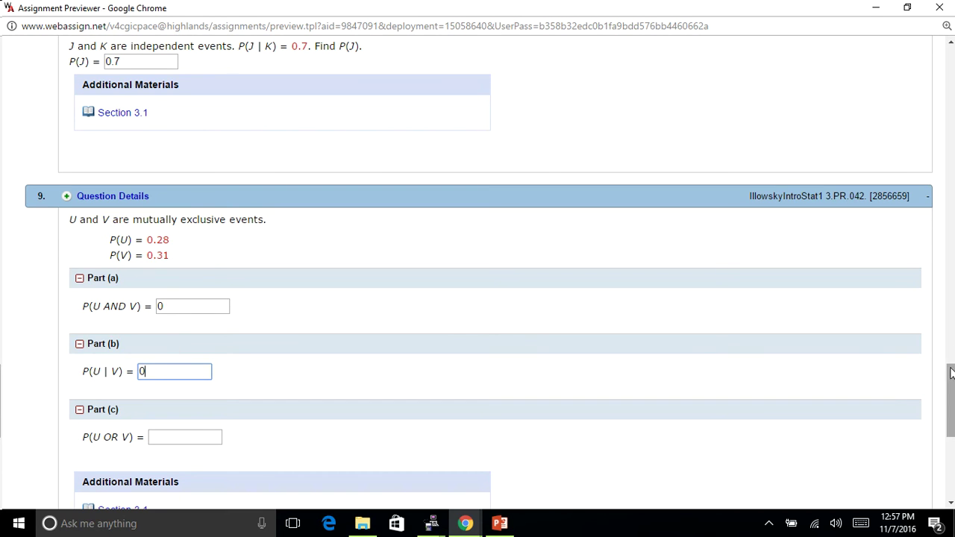
Switch to the Chapter 3 presentation in PowerPoint and look up the slide on the addition rule "OR".
scroll(948, 391, "down", 1)
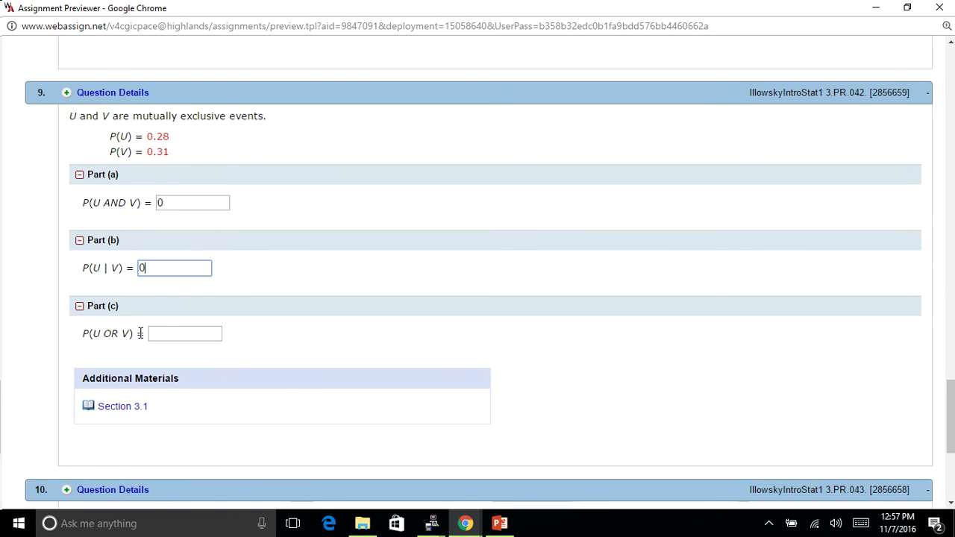
left_click(500, 523)
left_click(74, 289)
left_click(79, 228)
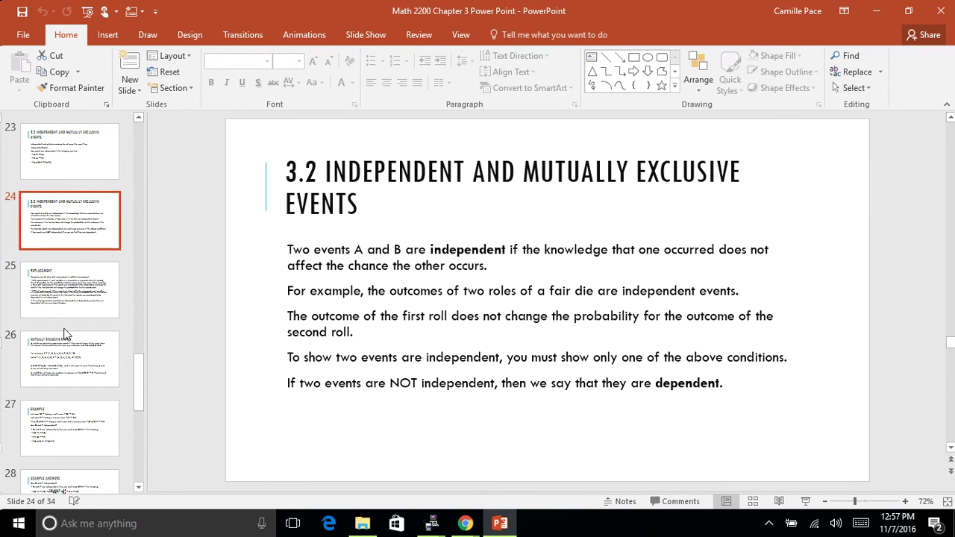
left_click(73, 346)
left_click_drag(138, 371, 143, 414)
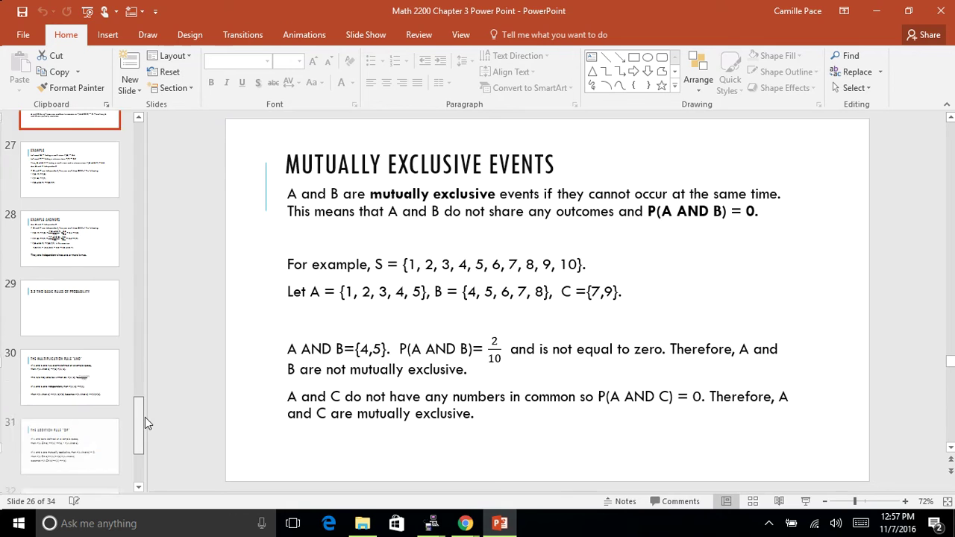
left_click(87, 357)
left_click(73, 410)
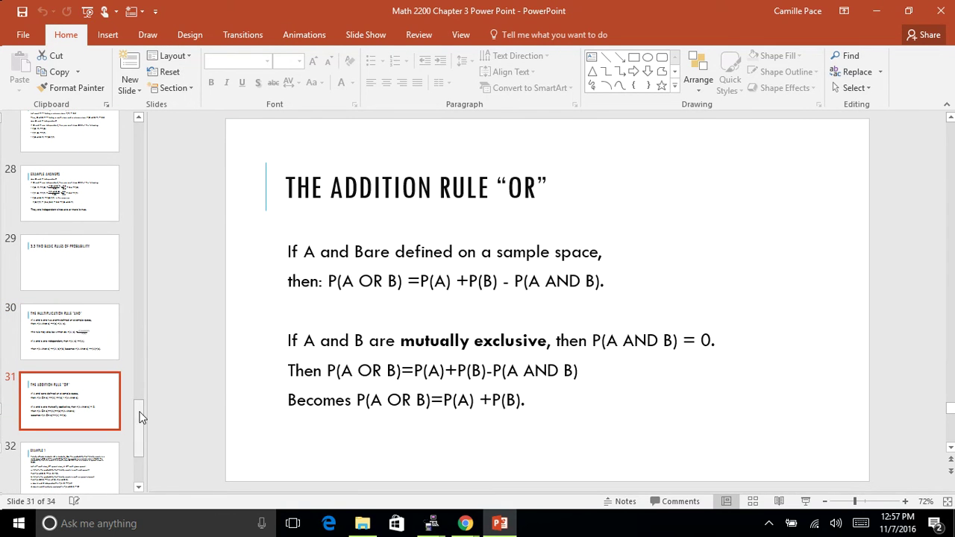
left_click_drag(139, 415, 139, 423)
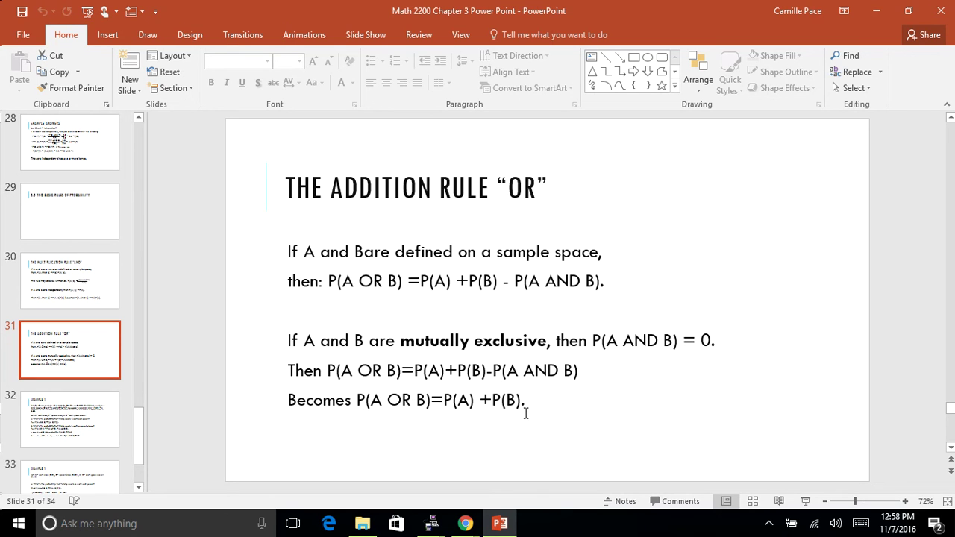
Return to the assignment in Chrome and answer question 9 part (c), P(U OR V), with 0.59.
left_click(500, 522)
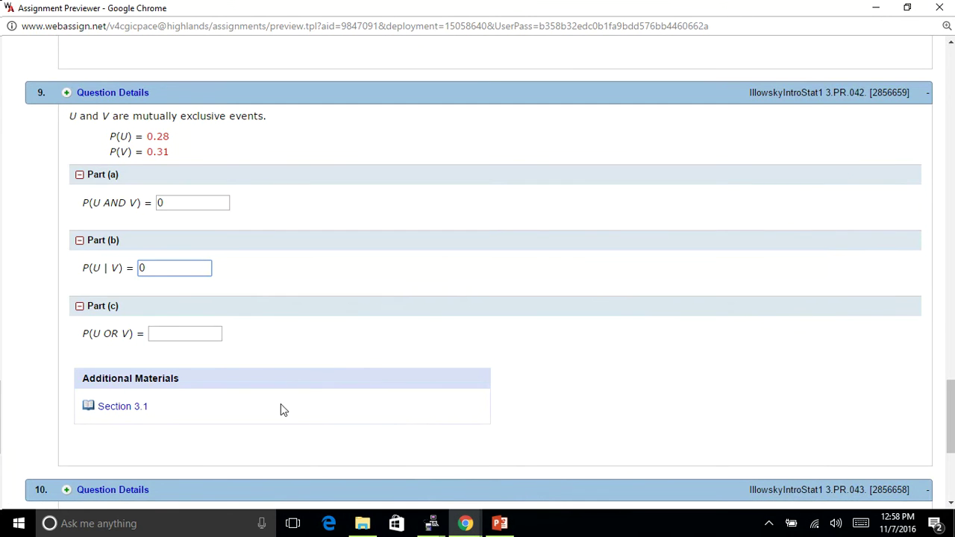
left_click(190, 337)
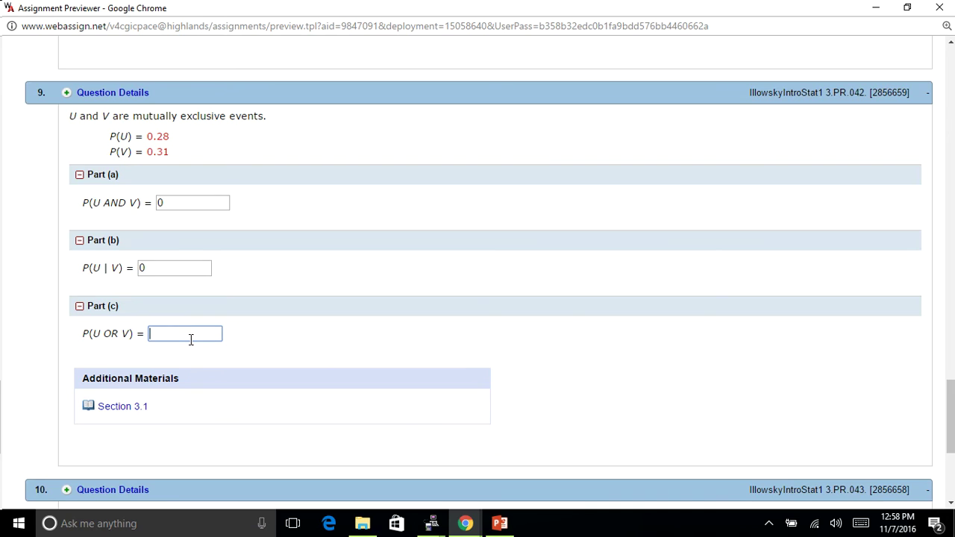
type("0.59")
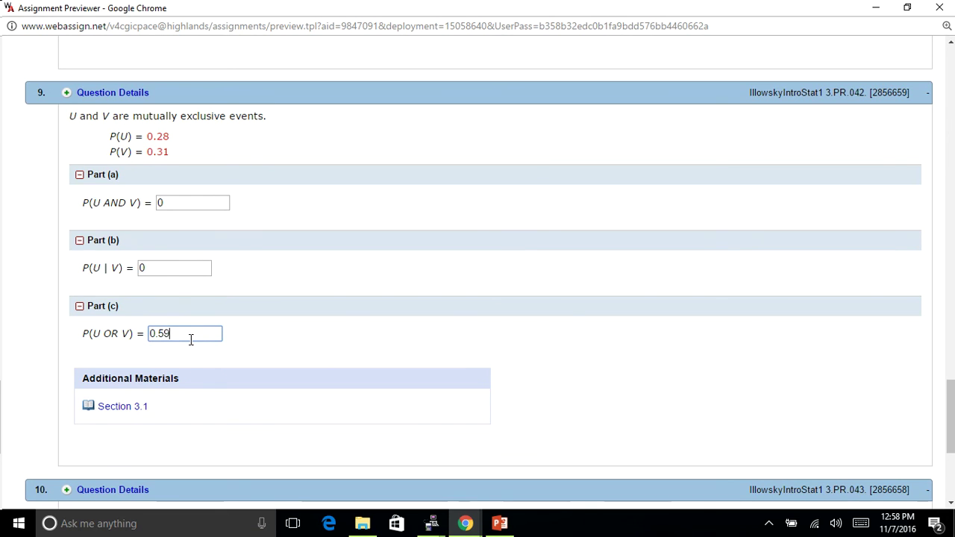
Read question 10, then switch to PowerPoint and open the slide on the multiplication rule "AND".
left_click_drag(948, 385, 952, 428)
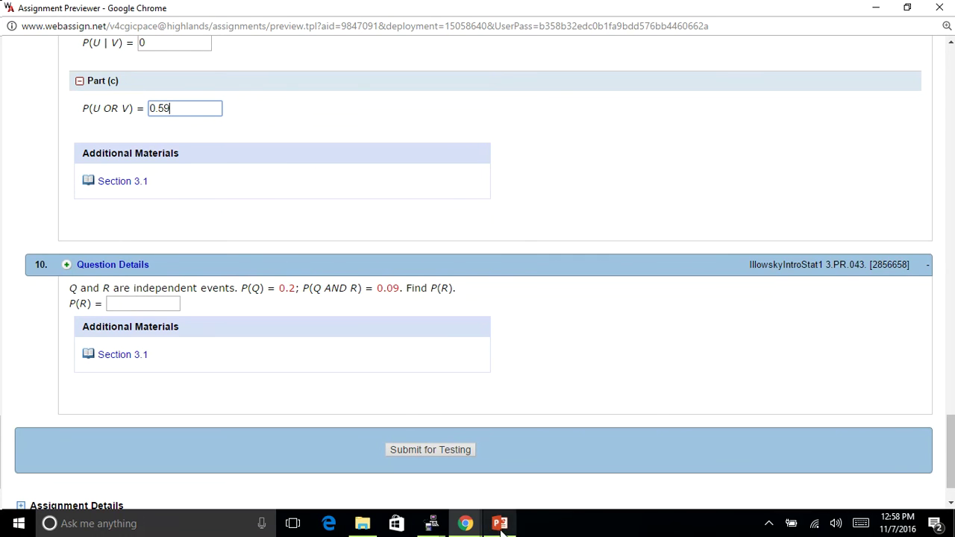
mouse_move(500, 523)
left_click(328, 459)
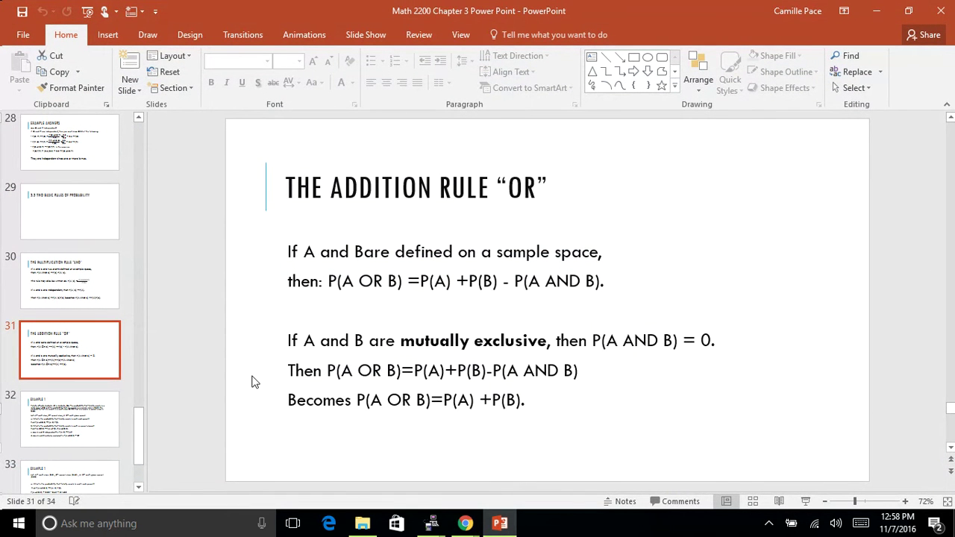
left_click(88, 306)
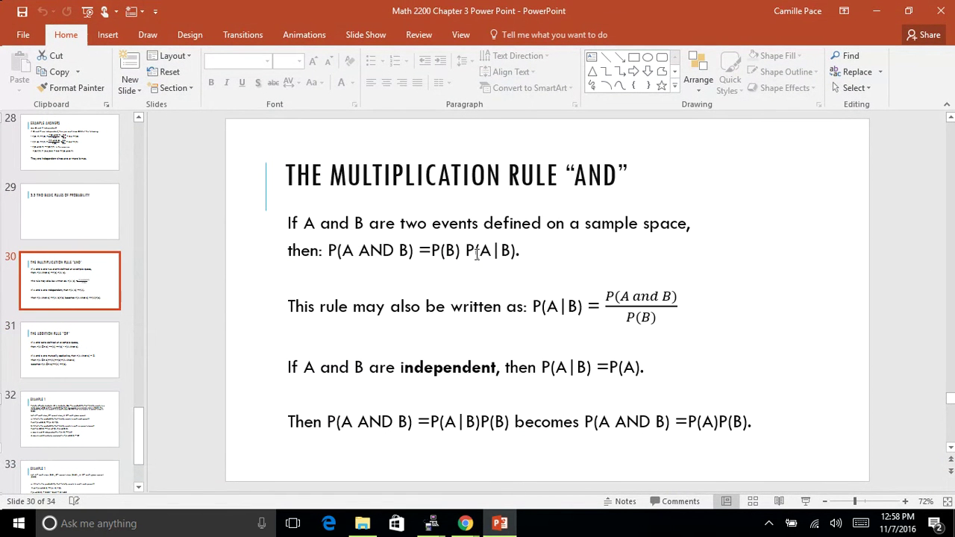